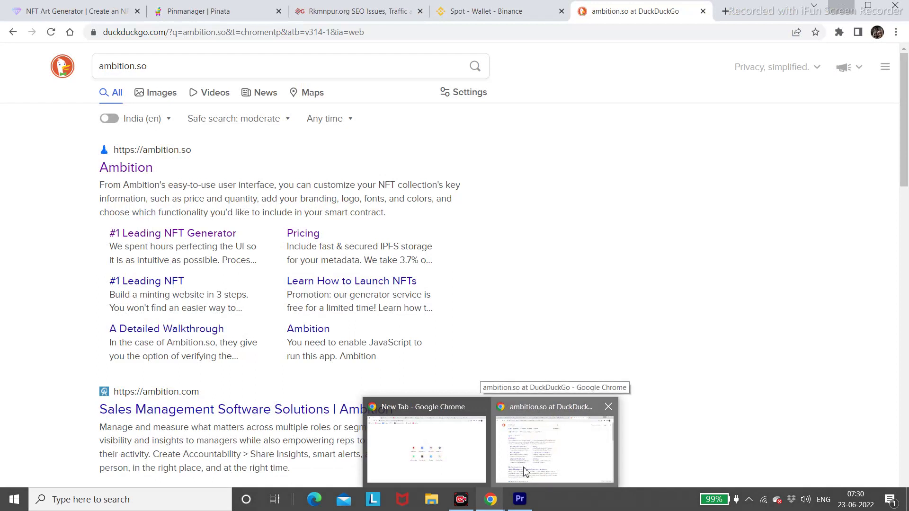
Open the Ambition website from the ambition.so search results and show its Features list.
{"action": "left_click", "coordinate": [525, 471]}
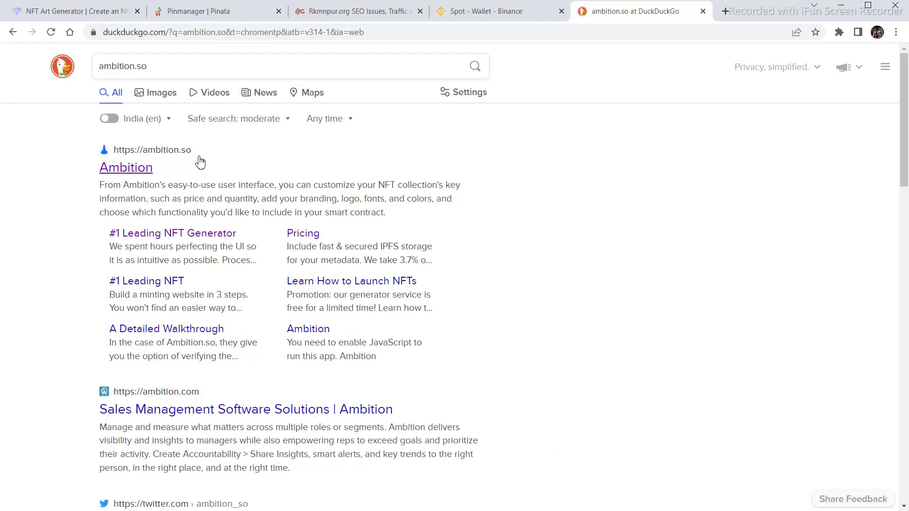
{"action": "left_click", "coordinate": [146, 171]}
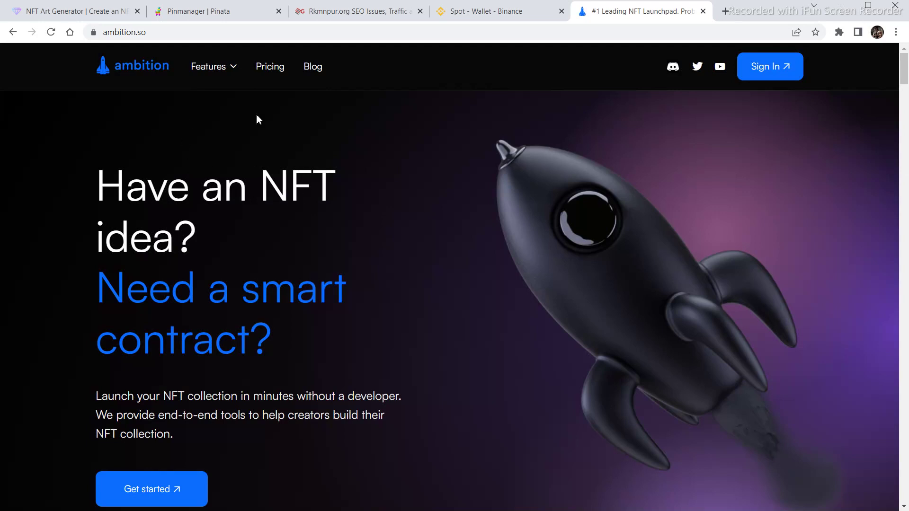
{"action": "left_click", "coordinate": [232, 74]}
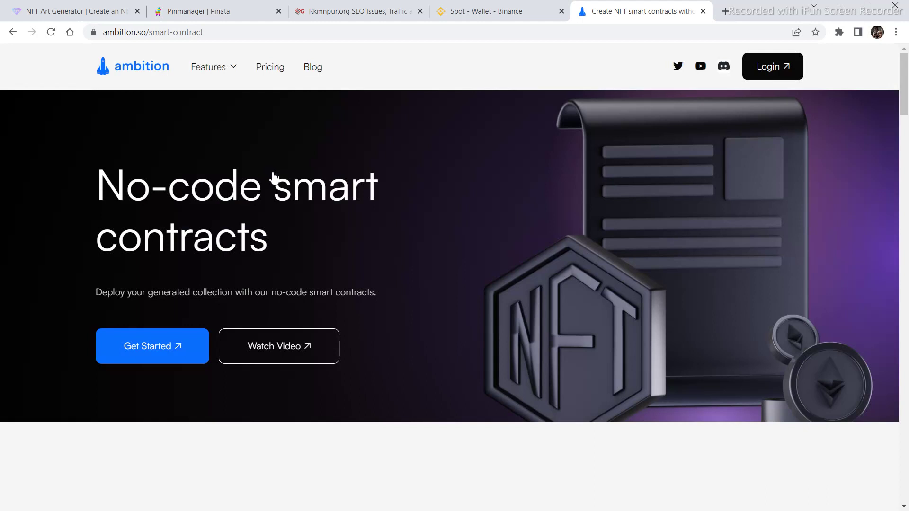
Log in to Ambition by unlocking the Phantom wallet with its password.
{"action": "left_click", "coordinate": [776, 71]}
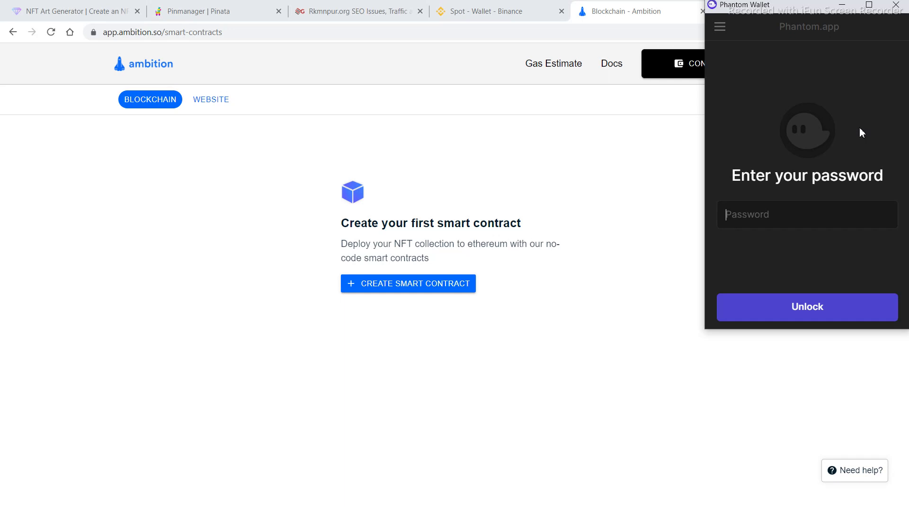
{"action": "type", "text": "*****"}
{"action": "type", "text": "****"}
{"action": "key", "text": "Return"}
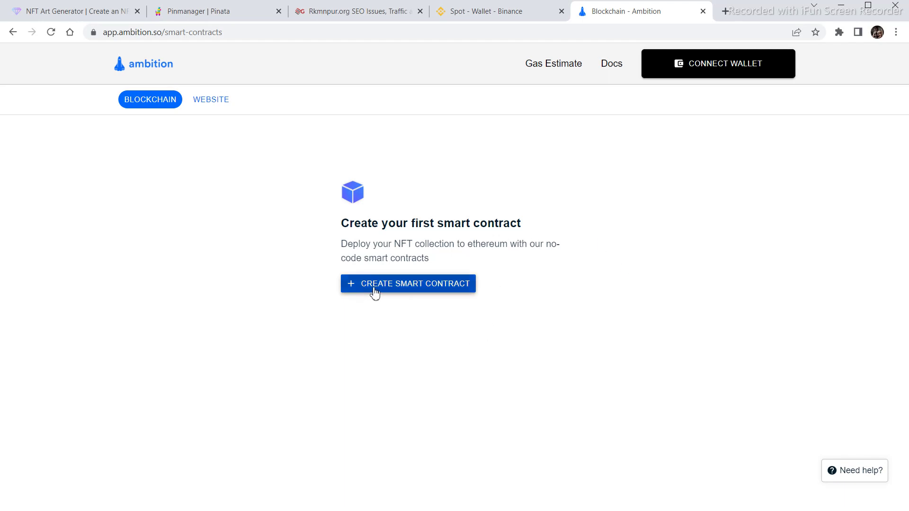
Start a new smart contract and pick Solana Devnet as the deployment blockchain.
{"action": "left_click", "coordinate": [403, 291]}
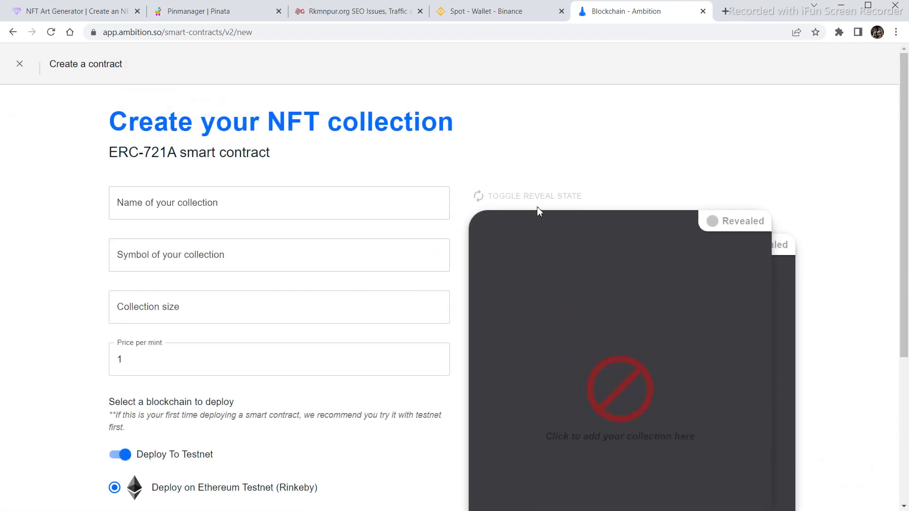
{"action": "scroll", "coordinate": [491, 383], "scroll_direction": "down", "scroll_amount": 3}
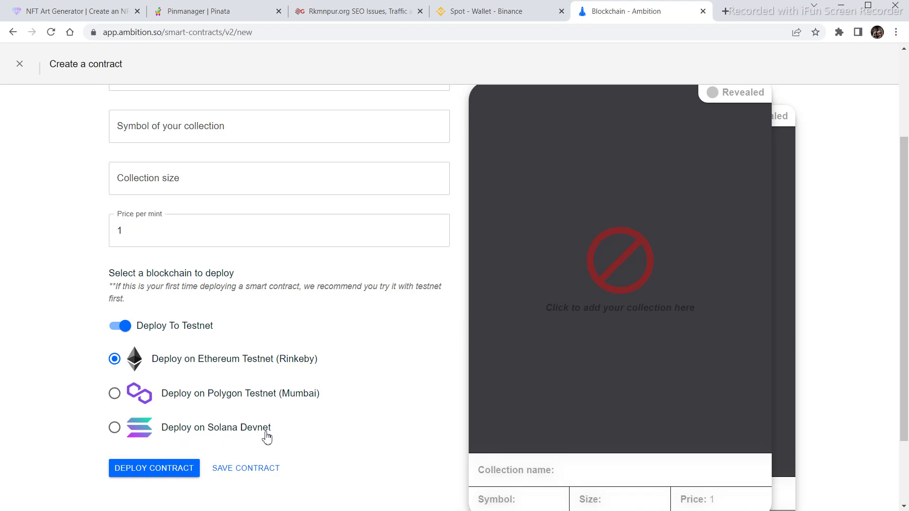
{"action": "left_click", "coordinate": [115, 427]}
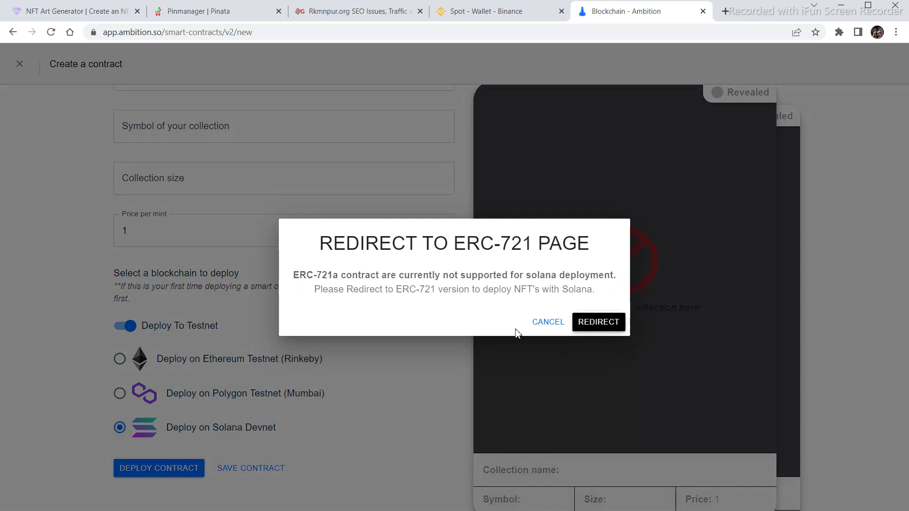
Switch to the Solana-capable ERC-721 form with Solana devnet as the target chain.
{"action": "left_click", "coordinate": [594, 325]}
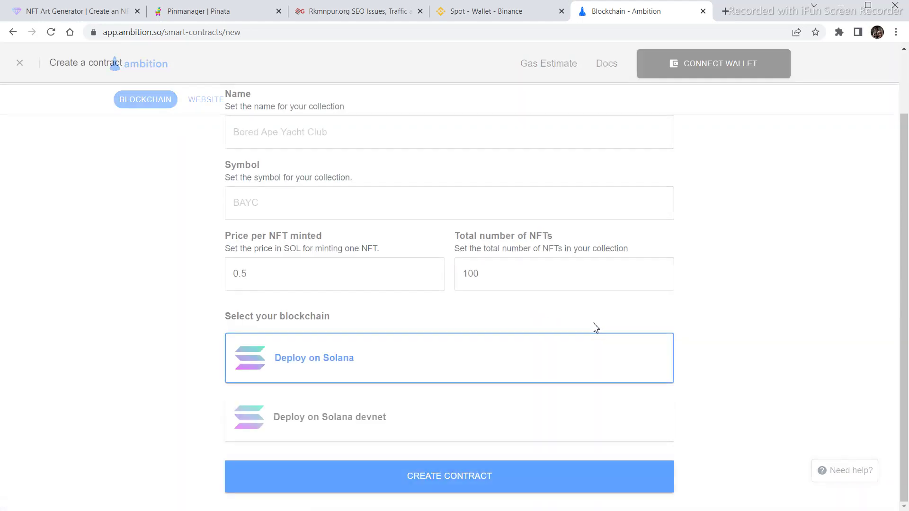
{"action": "left_click_drag", "start_coordinate": [907, 232], "coordinate": [907, 278]}
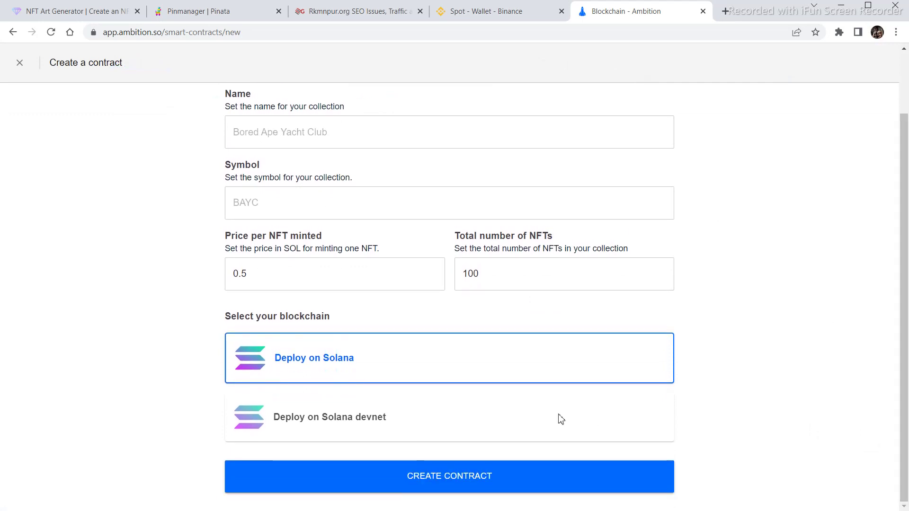
{"action": "left_click", "coordinate": [338, 427]}
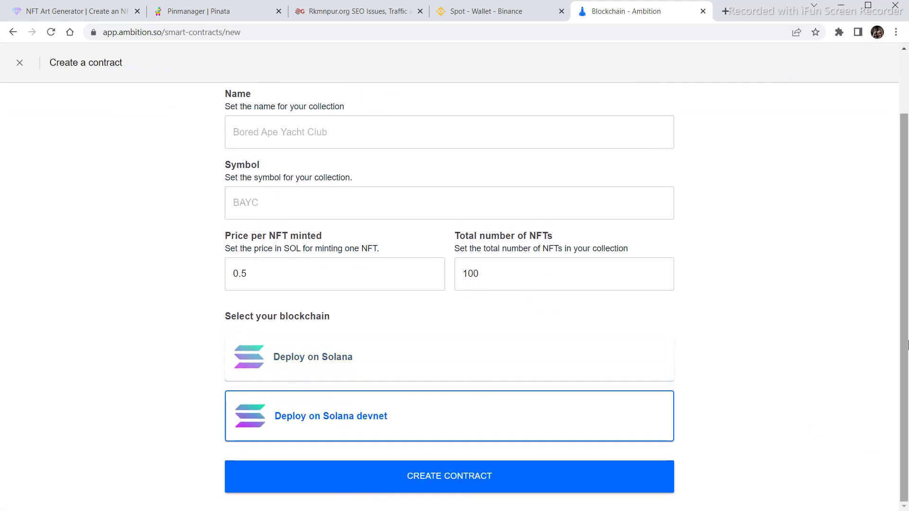
{"action": "scroll", "coordinate": [906, 344], "scroll_direction": "up", "scroll_amount": 2}
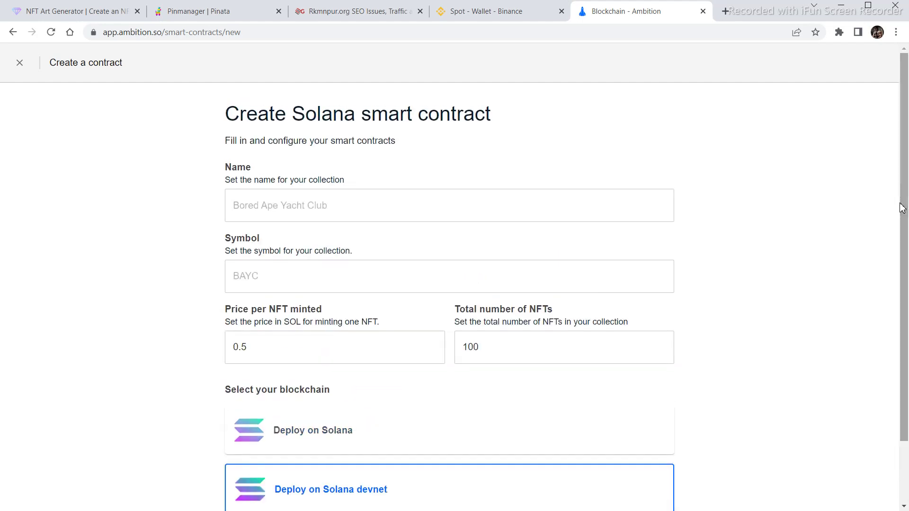
Name the collection 'doolers' with symbol 'dls' and create the contract.
{"action": "left_click", "coordinate": [297, 206]}
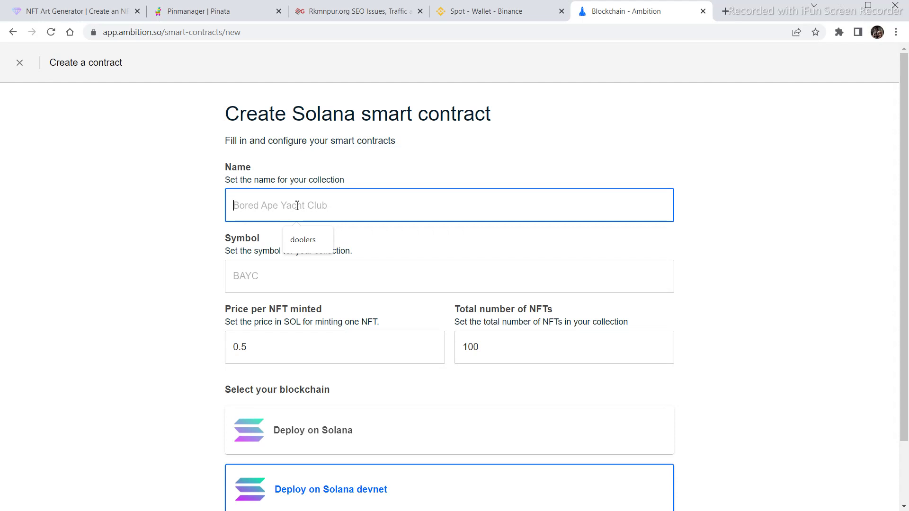
{"action": "type", "text": "dooler"}
{"action": "type", "text": "s"}
{"action": "left_click", "coordinate": [285, 275]}
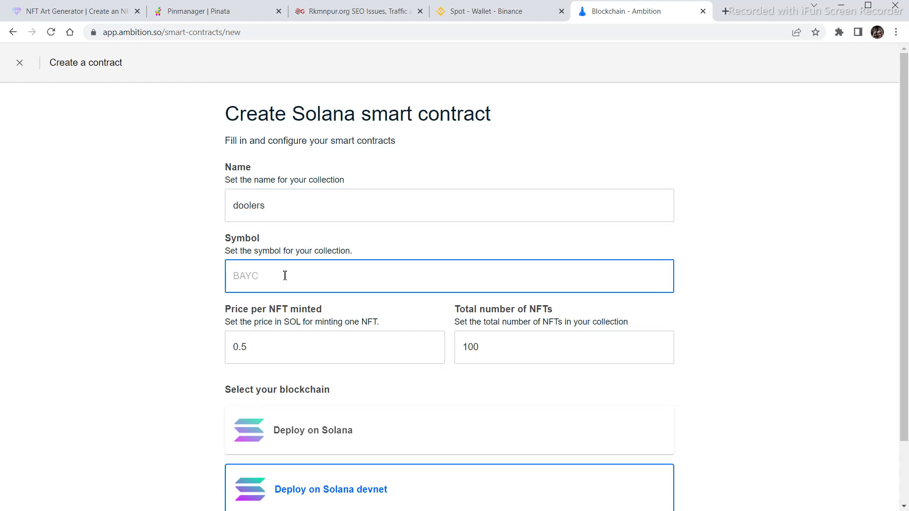
{"action": "type", "text": "dls"}
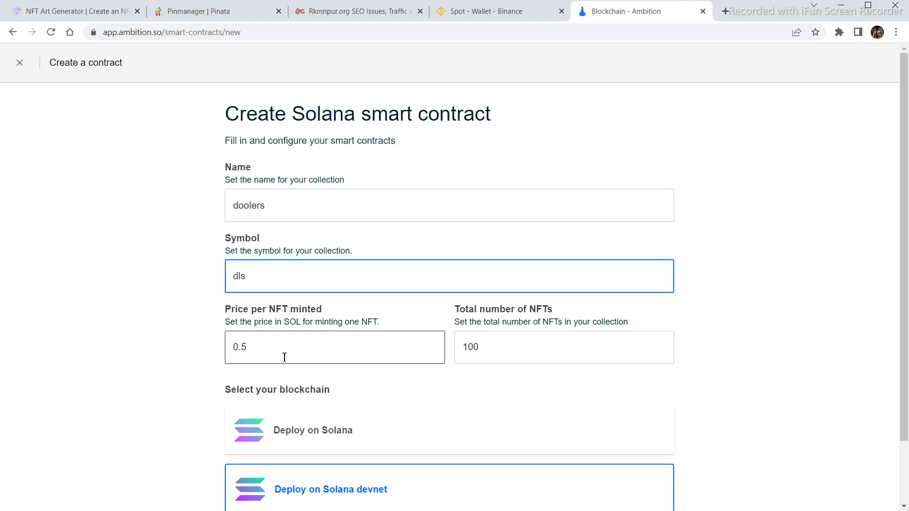
{"action": "left_click", "coordinate": [285, 357]}
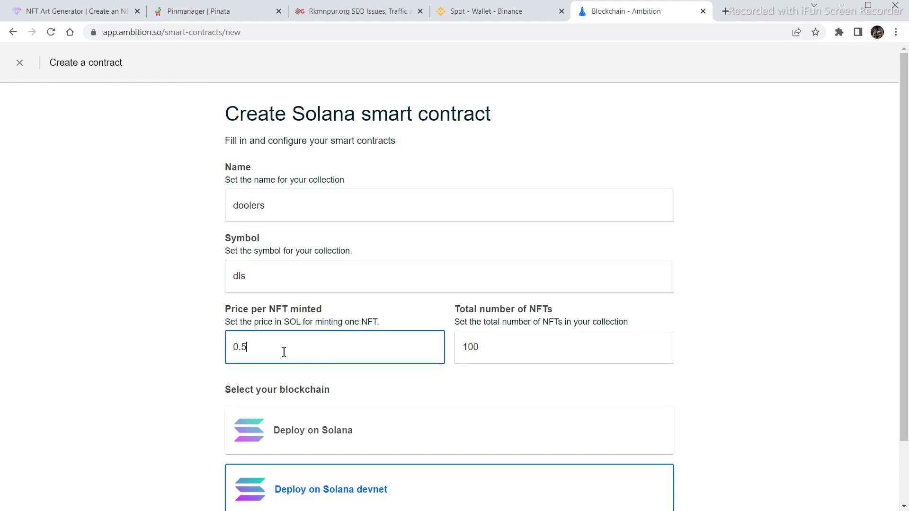
{"action": "left_click", "coordinate": [520, 357]}
{"action": "left_click_drag", "start_coordinate": [907, 149], "coordinate": [907, 209]}
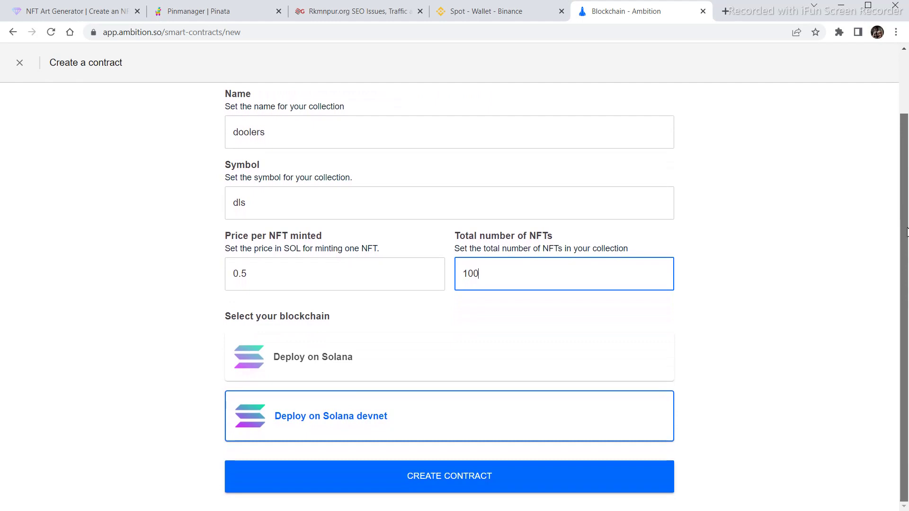
{"action": "left_click", "coordinate": [442, 479]}
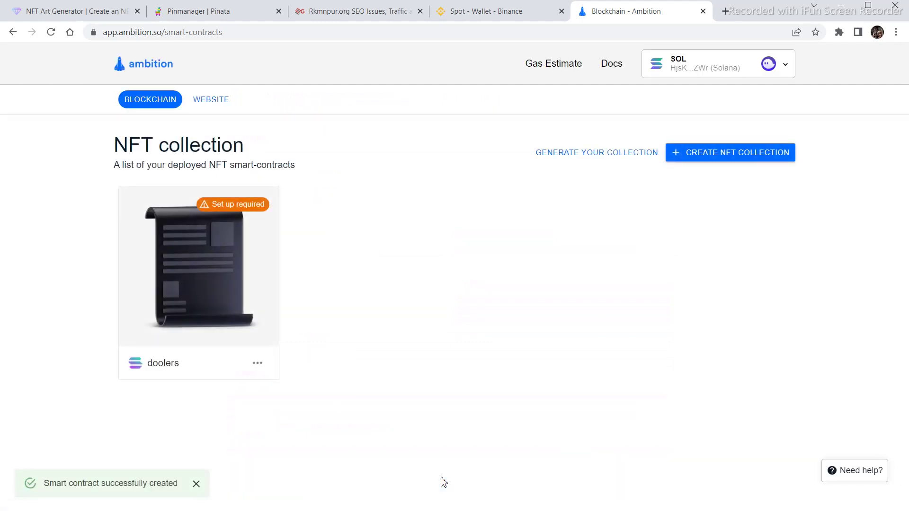
Open the doolers contract overview and start connecting its NFT images.
{"action": "left_click", "coordinate": [257, 365]}
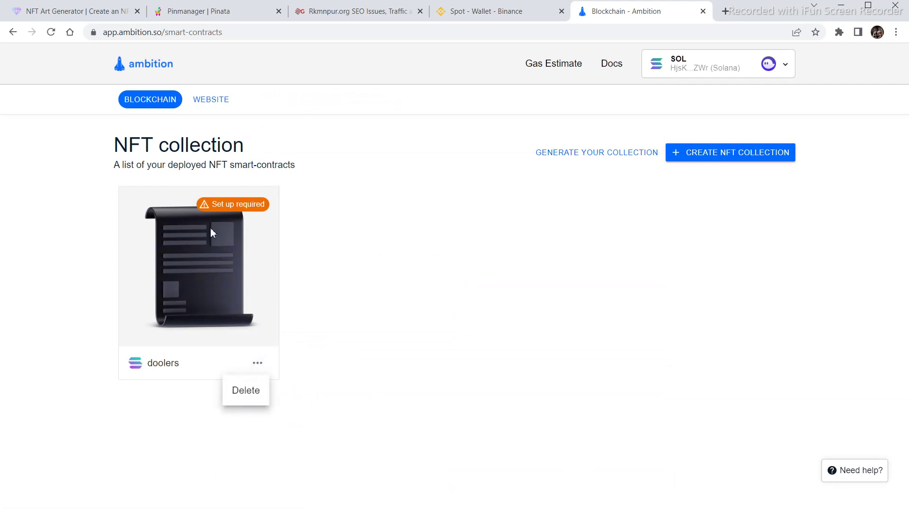
{"action": "left_click", "coordinate": [219, 276]}
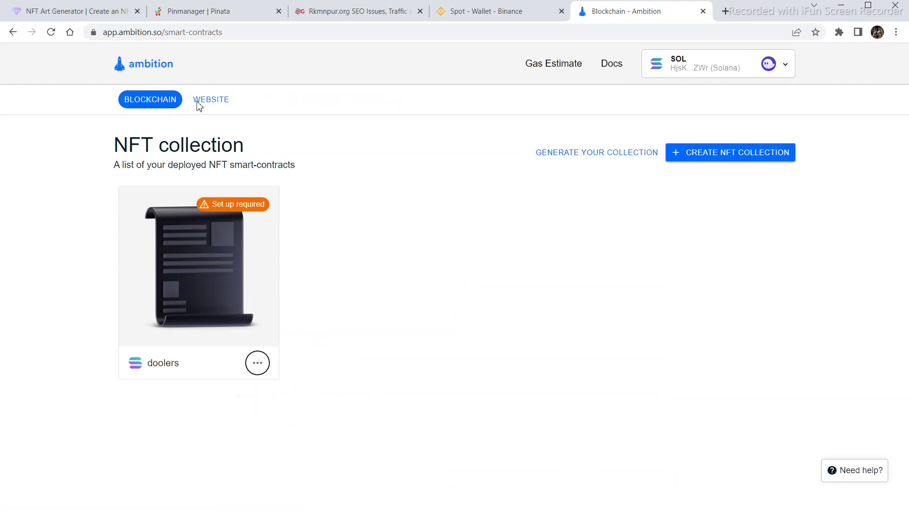
{"action": "left_click", "coordinate": [197, 247]}
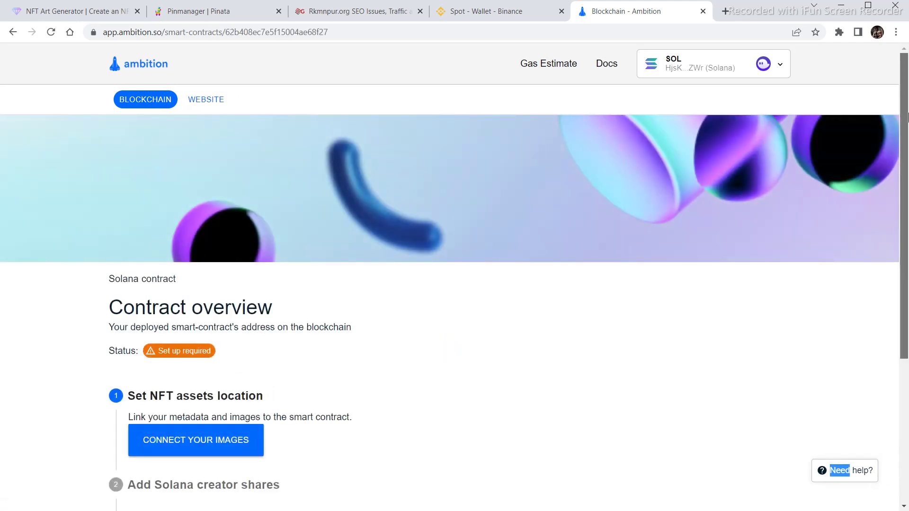
{"action": "left_click_drag", "start_coordinate": [905, 124], "coordinate": [906, 217]}
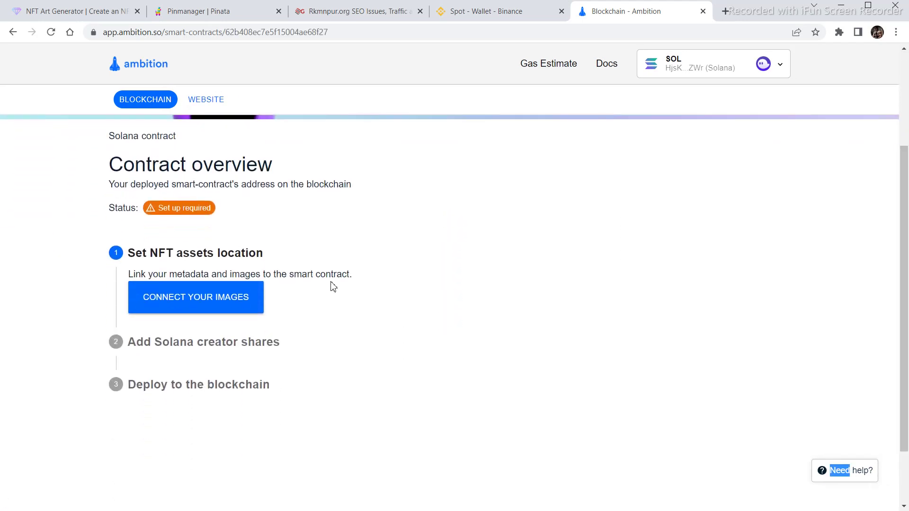
{"action": "left_click", "coordinate": [201, 302]}
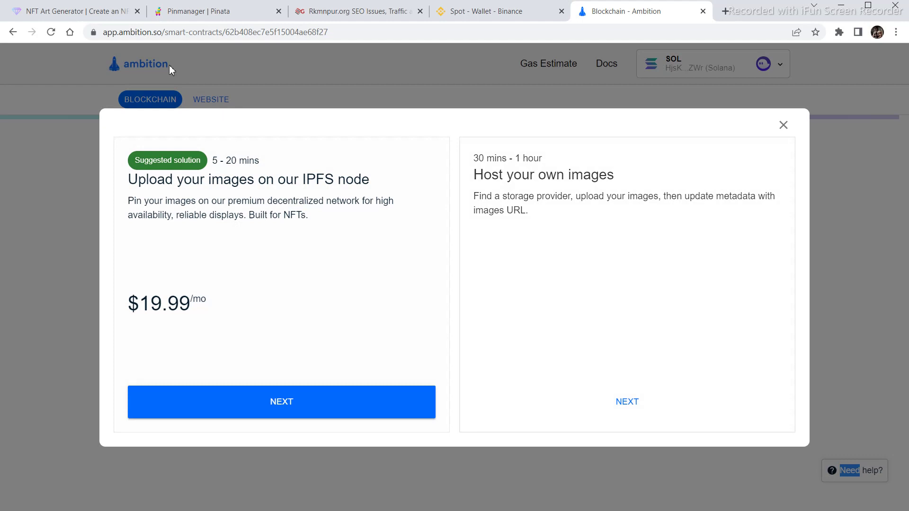
Copy the CID of the pinned 'walkers' folder from Pinata's file manager.
{"action": "left_click", "coordinate": [192, 15]}
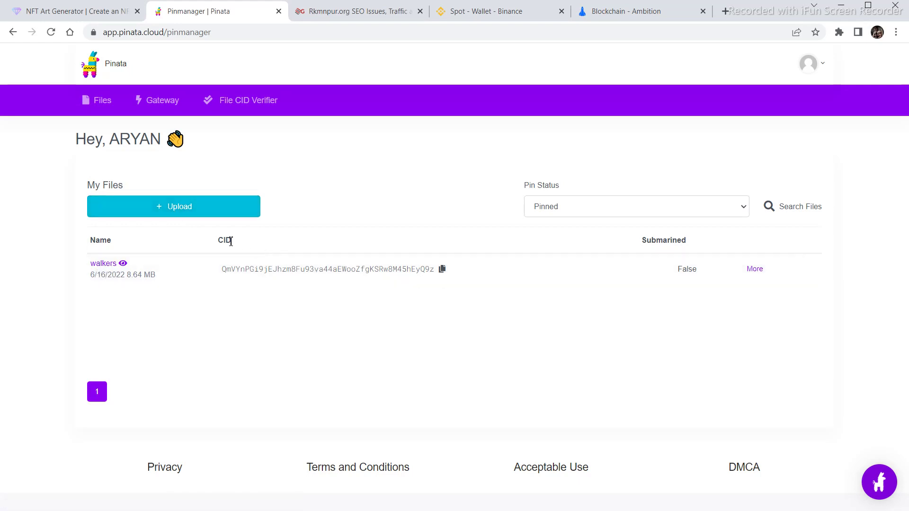
{"action": "left_click", "coordinate": [444, 271]}
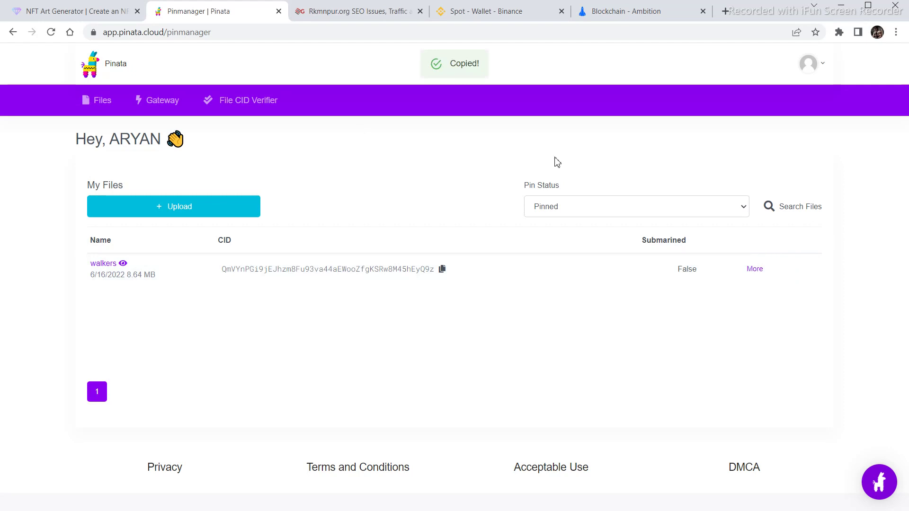
Choose self-hosted images and set the pasted Pinata CID as the doolers metadata URL.
{"action": "left_click", "coordinate": [637, 18]}
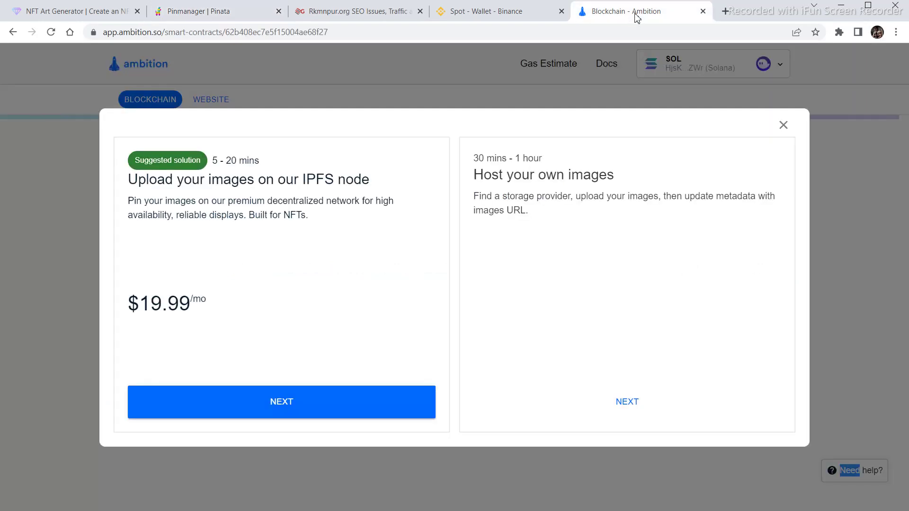
{"action": "left_click", "coordinate": [638, 405]}
{"action": "left_click", "coordinate": [158, 297]}
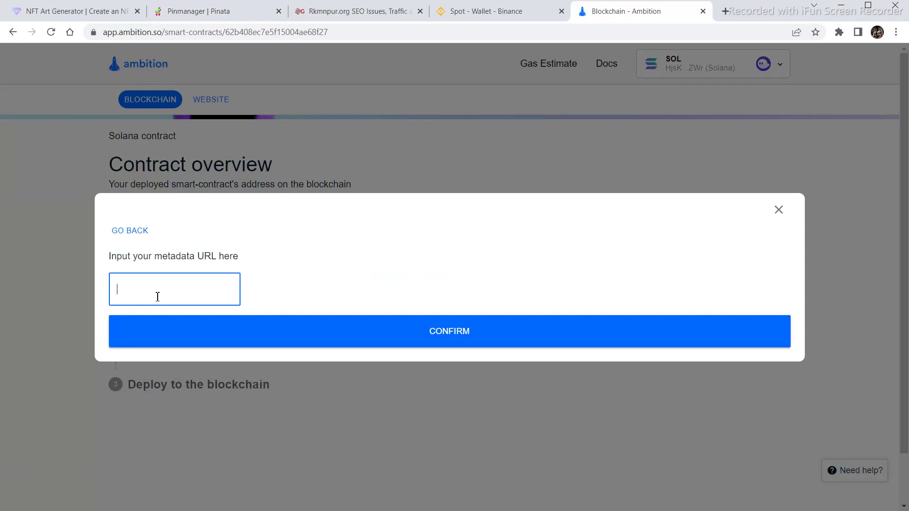
{"action": "key", "text": "ctrl+v"}
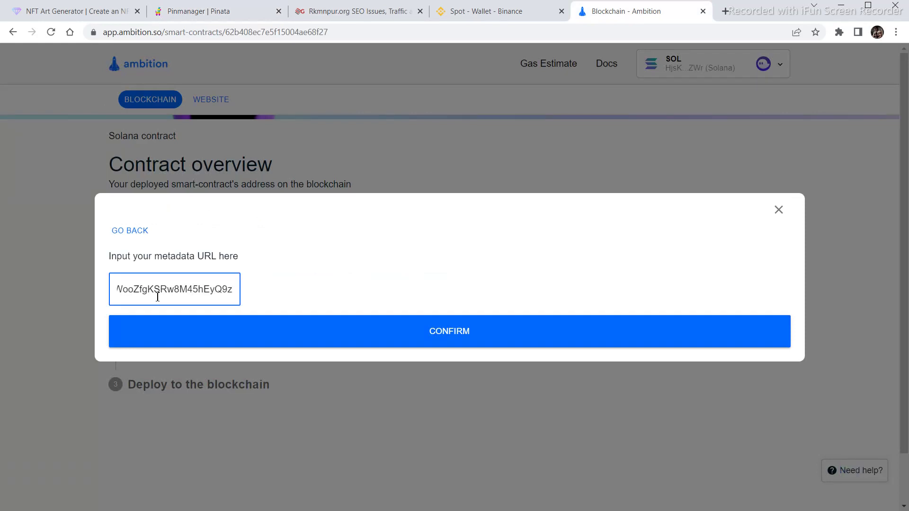
{"action": "left_click", "coordinate": [463, 335]}
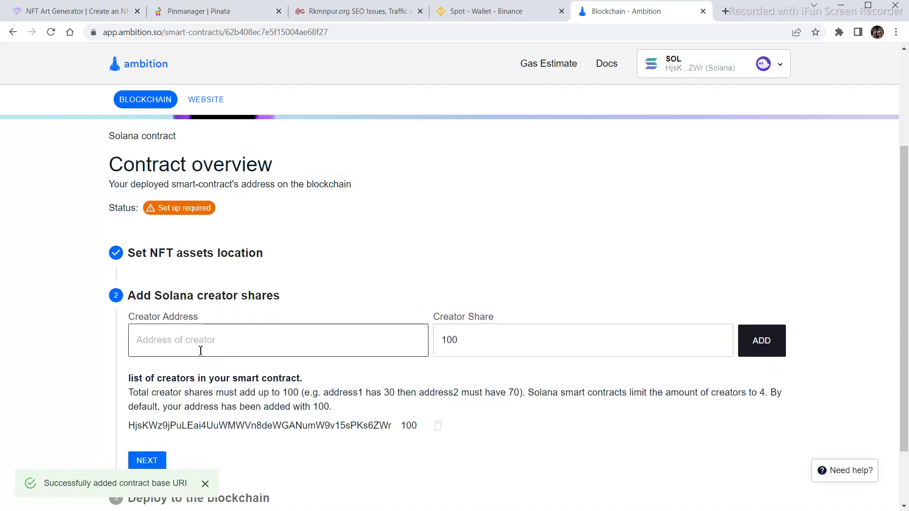
{"action": "left_click", "coordinate": [608, 338]}
{"action": "scroll", "coordinate": [608, 284], "scroll_direction": "down", "scroll_amount": 1}
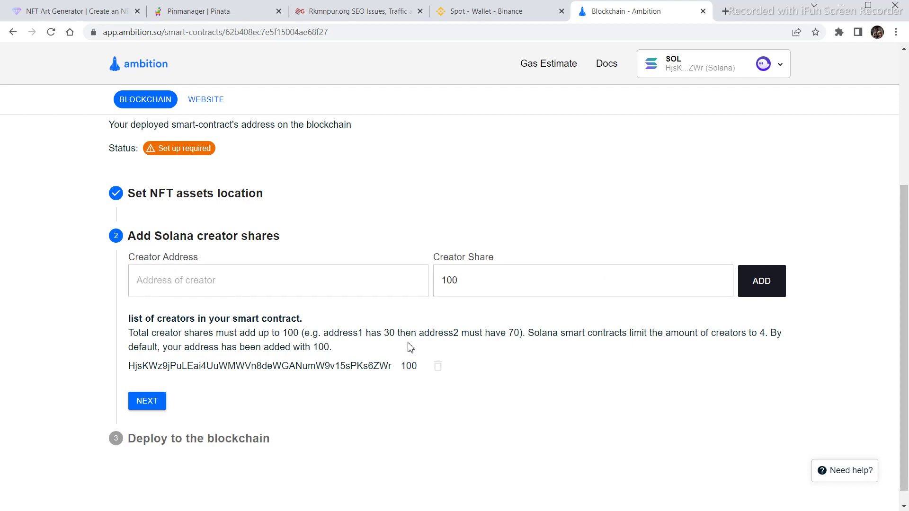
Accept the default 100 creator share and attempt deploying doolers to the blockchain twice.
{"action": "left_click", "coordinate": [144, 402]}
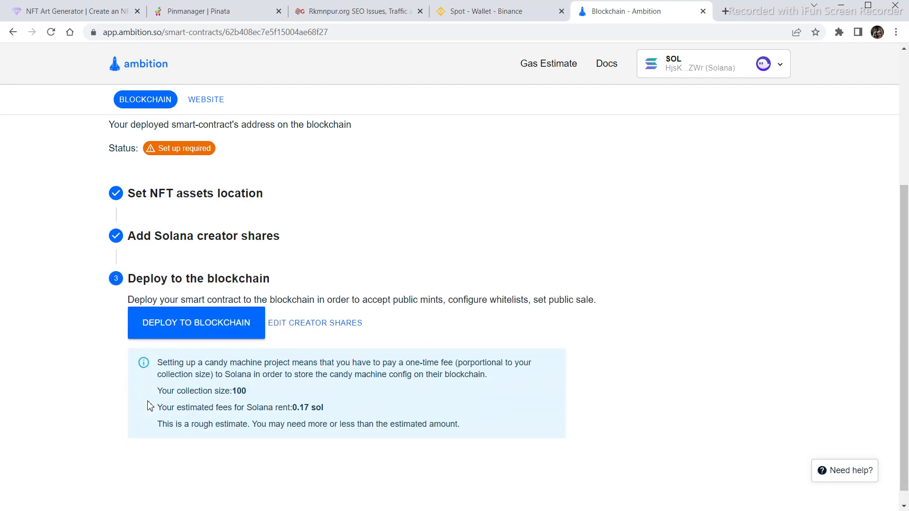
{"action": "left_click", "coordinate": [189, 327]}
{"action": "left_click", "coordinate": [188, 326]}
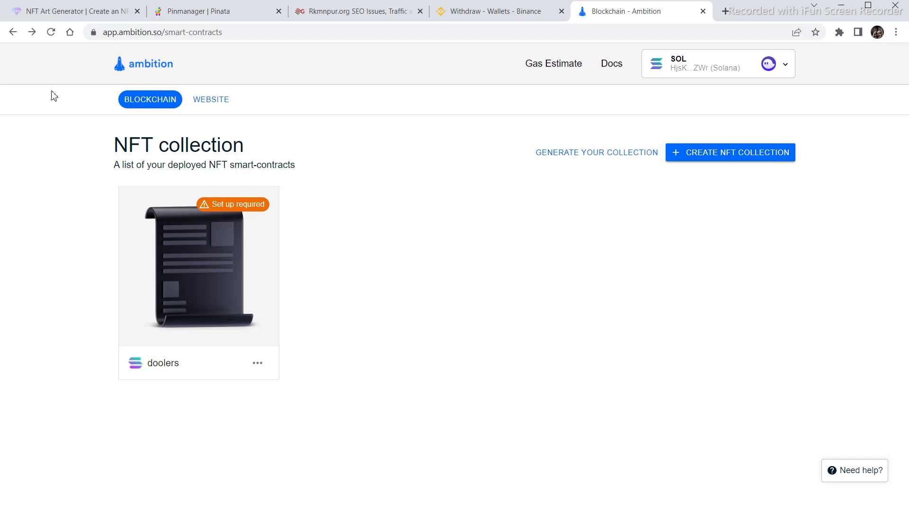
Go back in the browser and open the newer v2 contract creation form.
{"action": "left_click", "coordinate": [14, 33]}
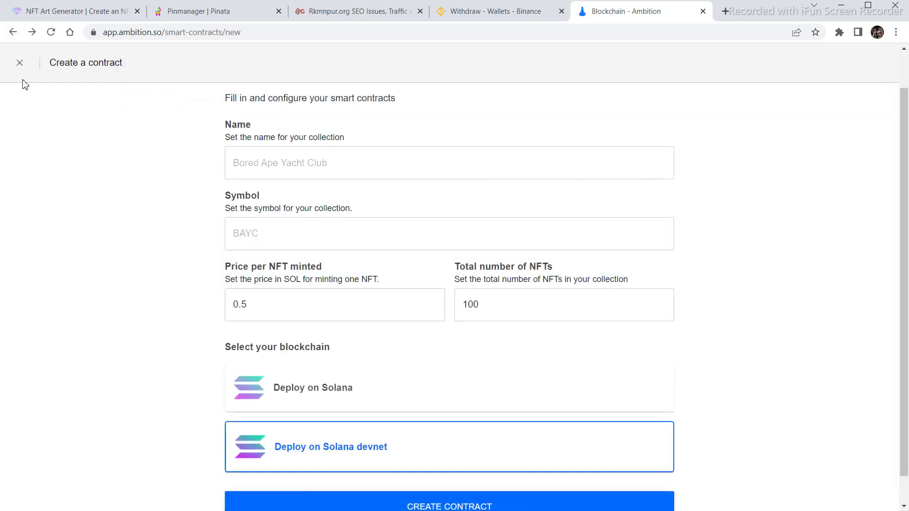
{"action": "left_click", "coordinate": [11, 32]}
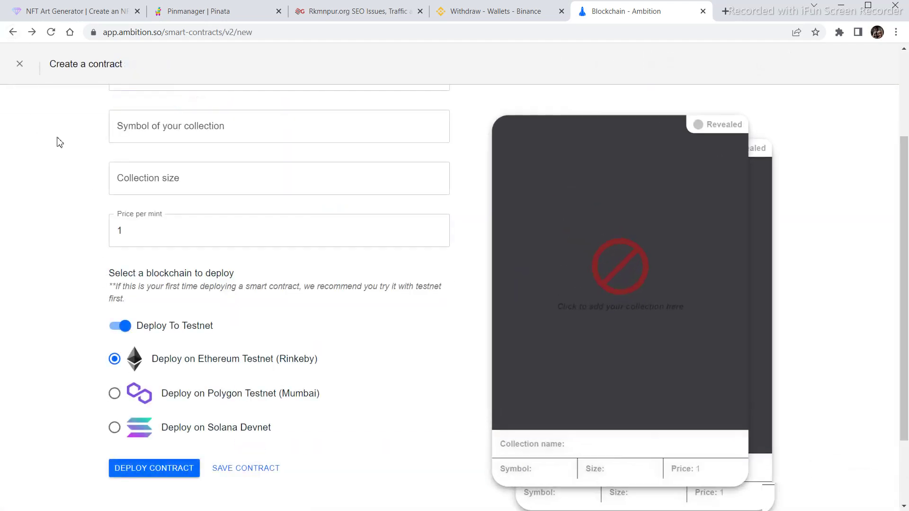